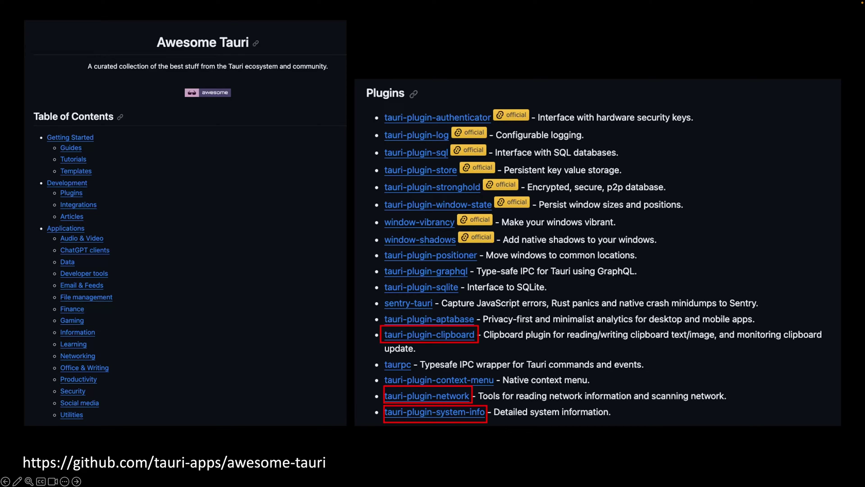
Advance to the WebView Process and Tauri Core diagram and reveal its code snippets.
{"action": "key", "text": "Right"}
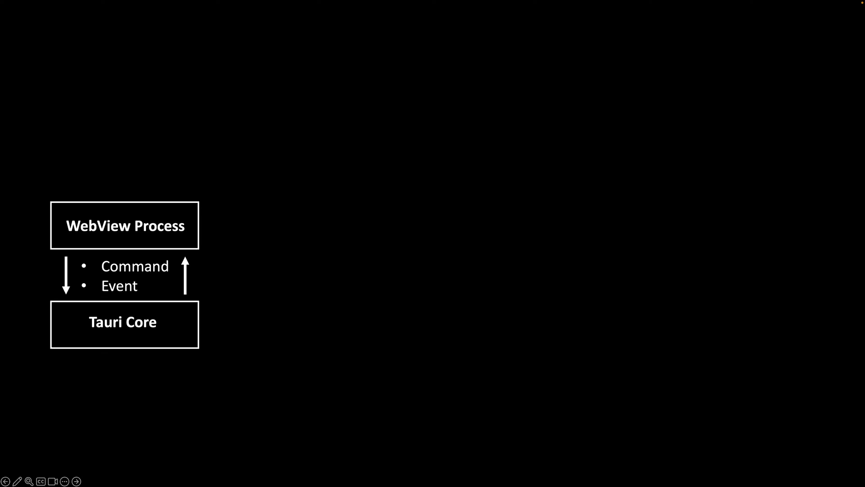
{"action": "key", "text": "Right"}
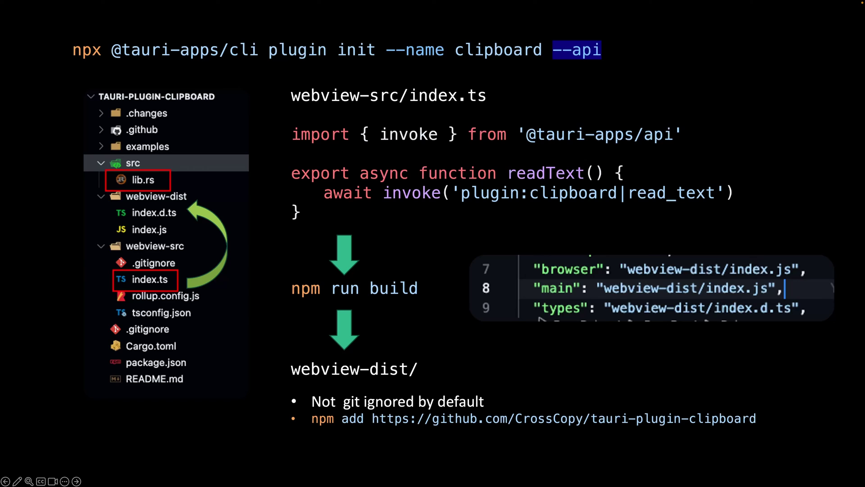
Advance past the crate and package naming slide to the system-info plugin slide.
{"action": "key", "text": "Right"}
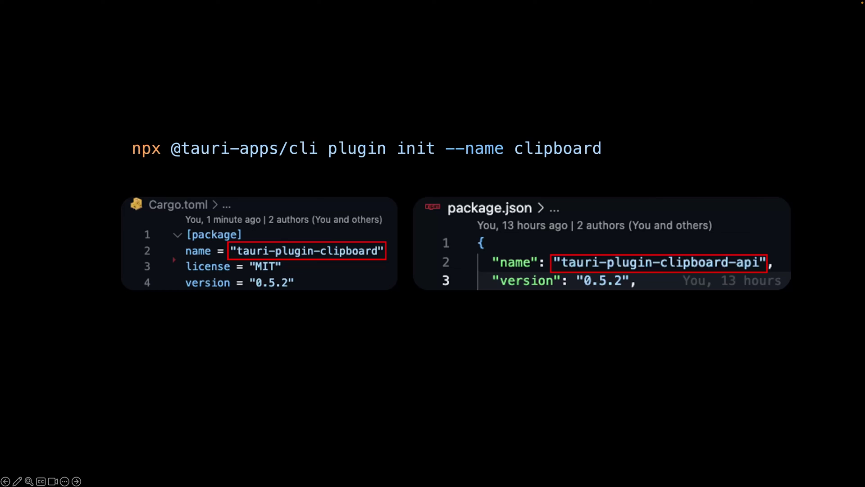
{"action": "key", "text": "Right"}
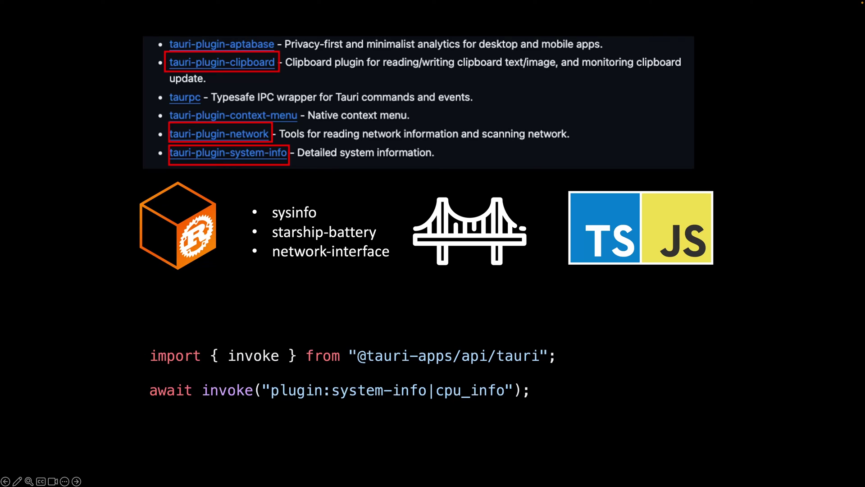
Reveal the invoke type signature line on the system-info plugin slide.
{"action": "key", "text": "Right"}
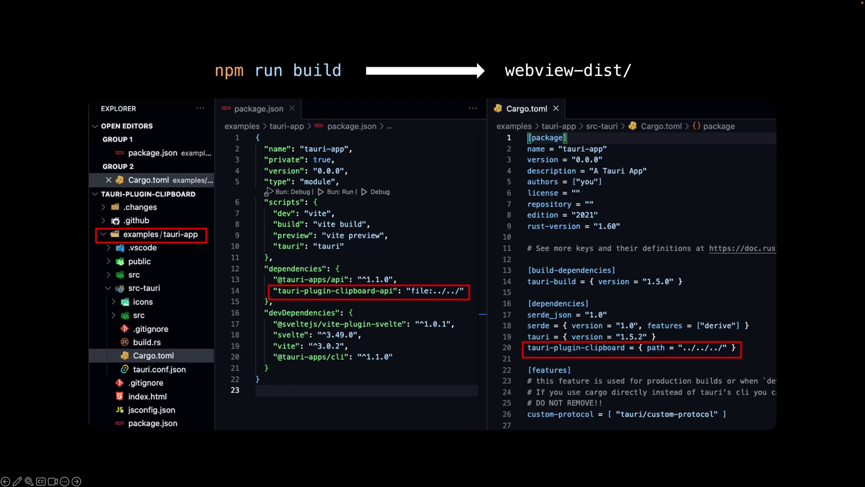
Advance to the slide with git-based clipboard plugin install snippets.
{"action": "key", "text": "Right"}
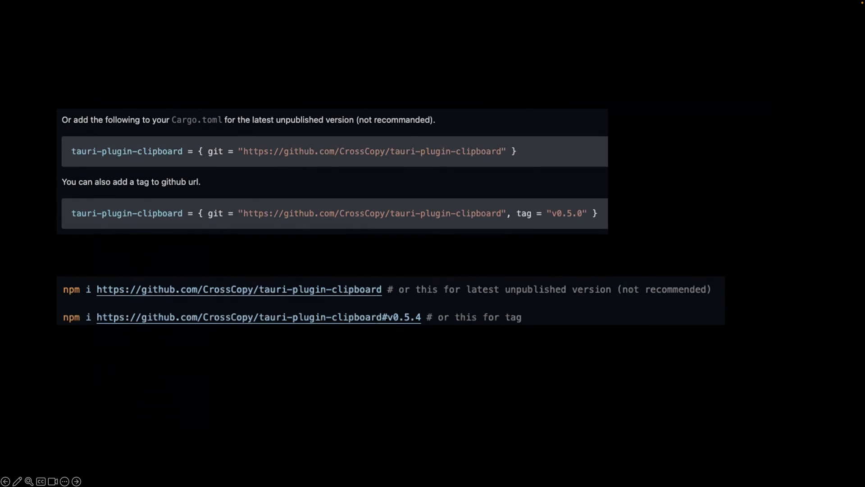